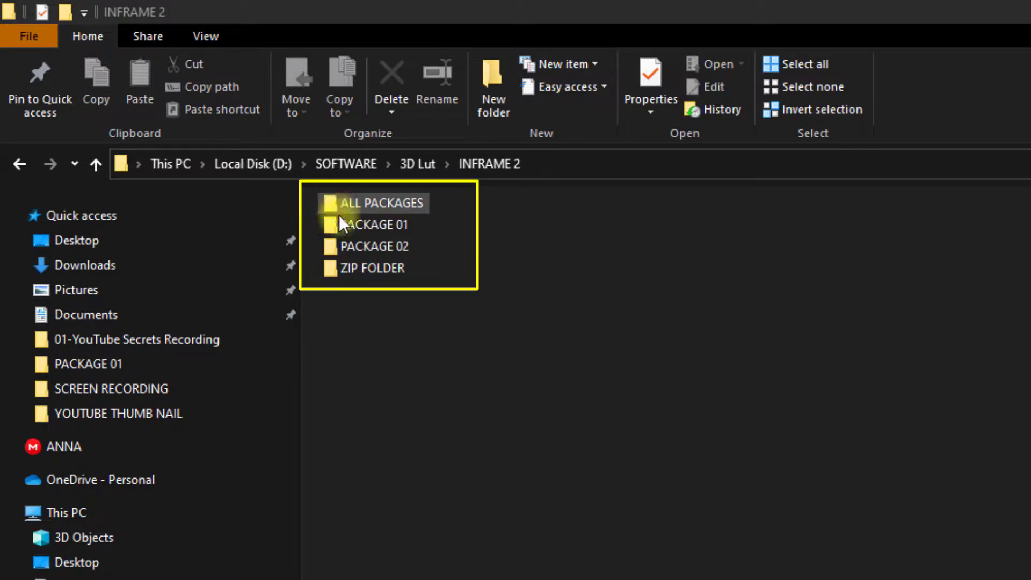
- Open the ALL PACKAGES folder and read the installation notes in Maelekezo ya Ku-install.txt
click(371, 207)
double_click(371, 207)
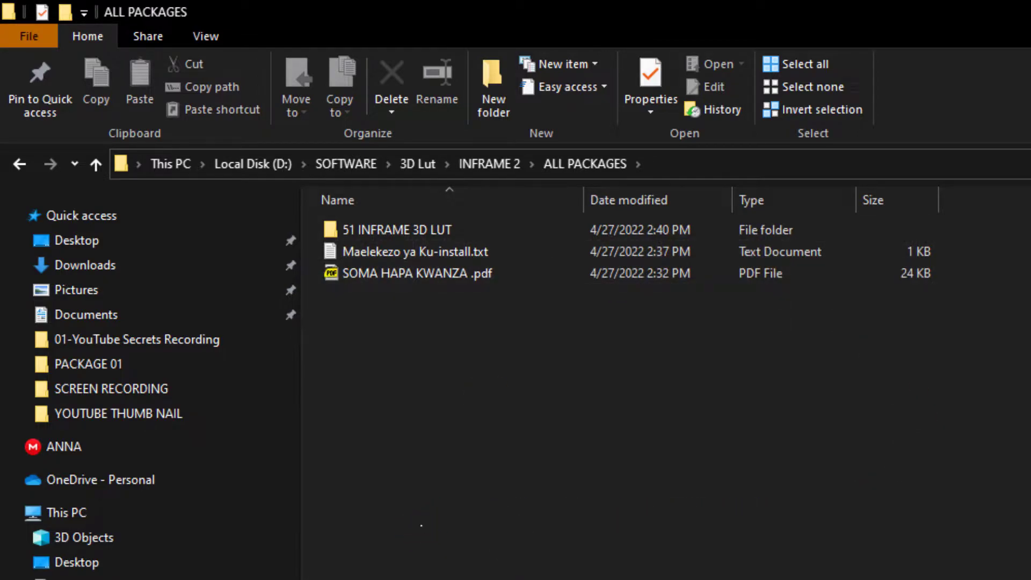
click(457, 251)
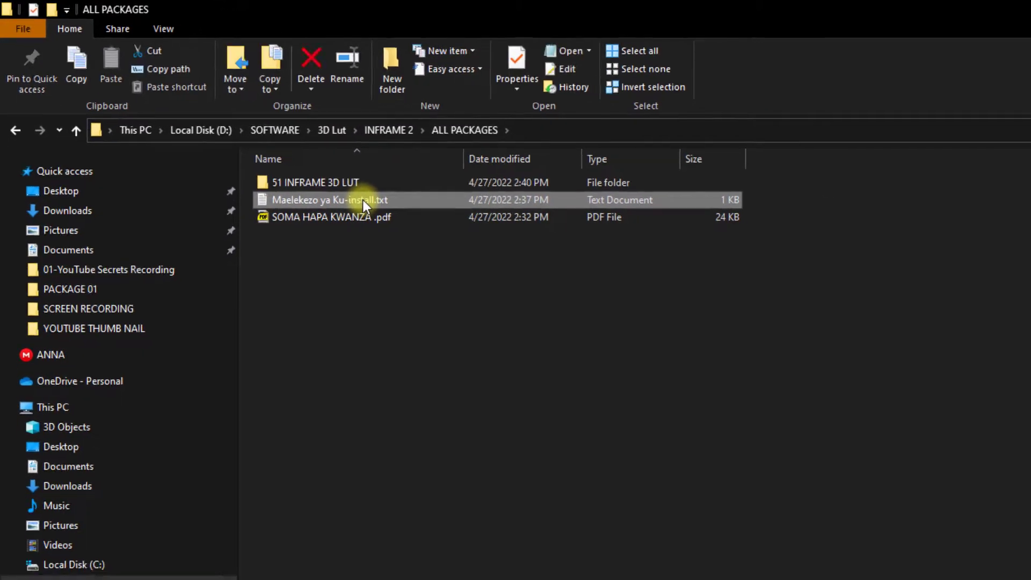
double_click(363, 200)
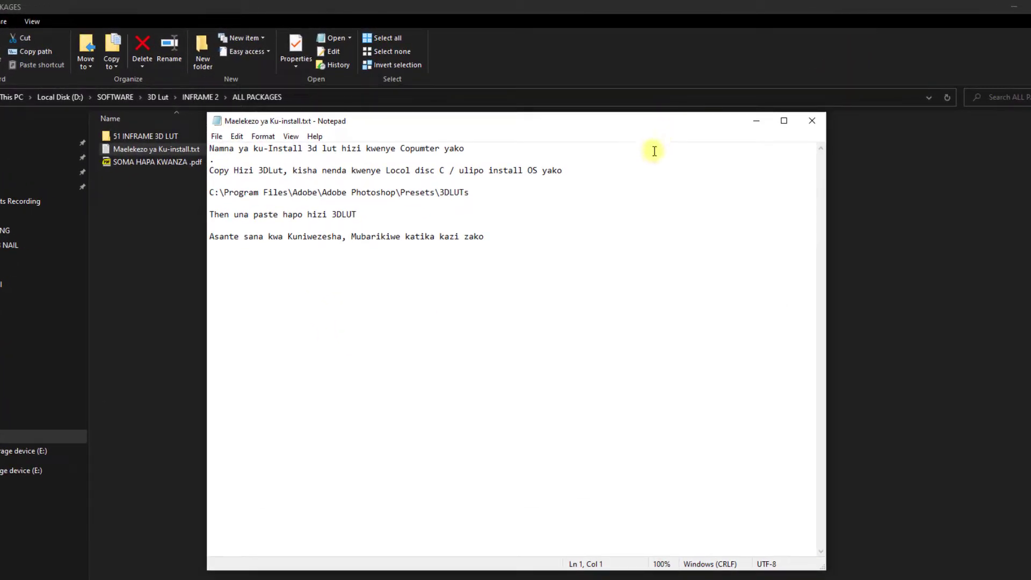
click(918, 137)
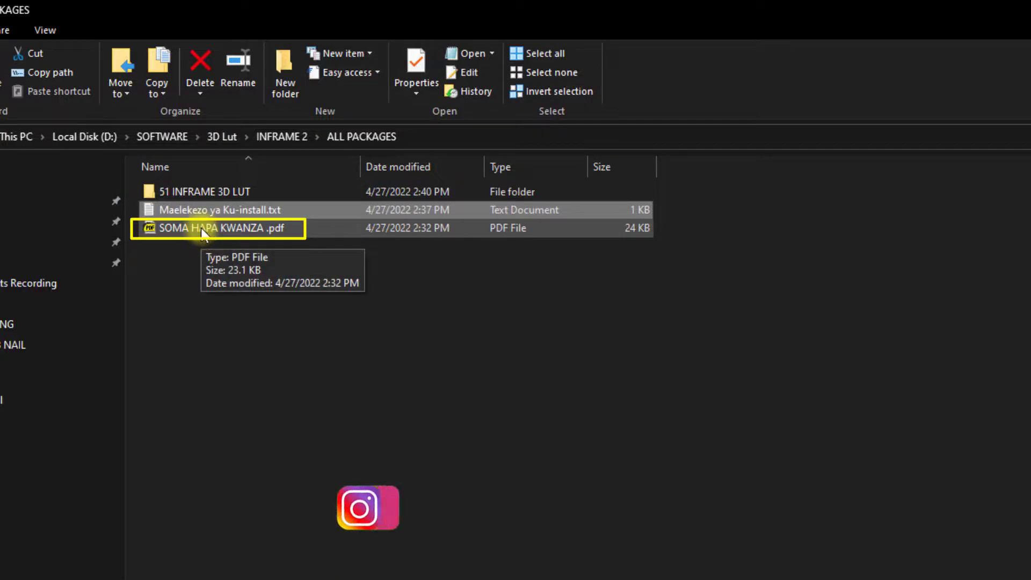
click(202, 231)
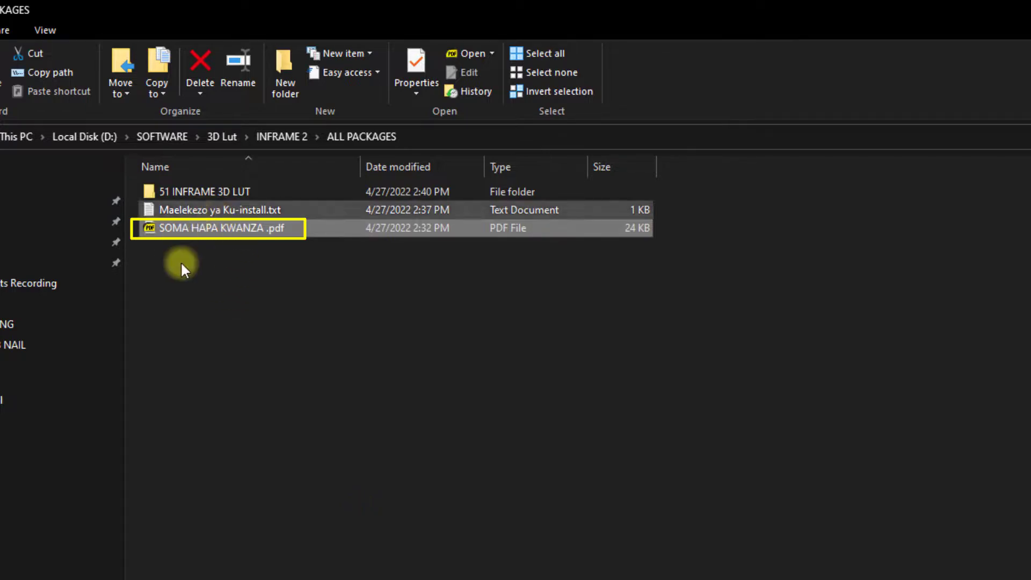
- Copy all the LUT files inside the 51 INFRAME 3D LUT folder
double_click(201, 191)
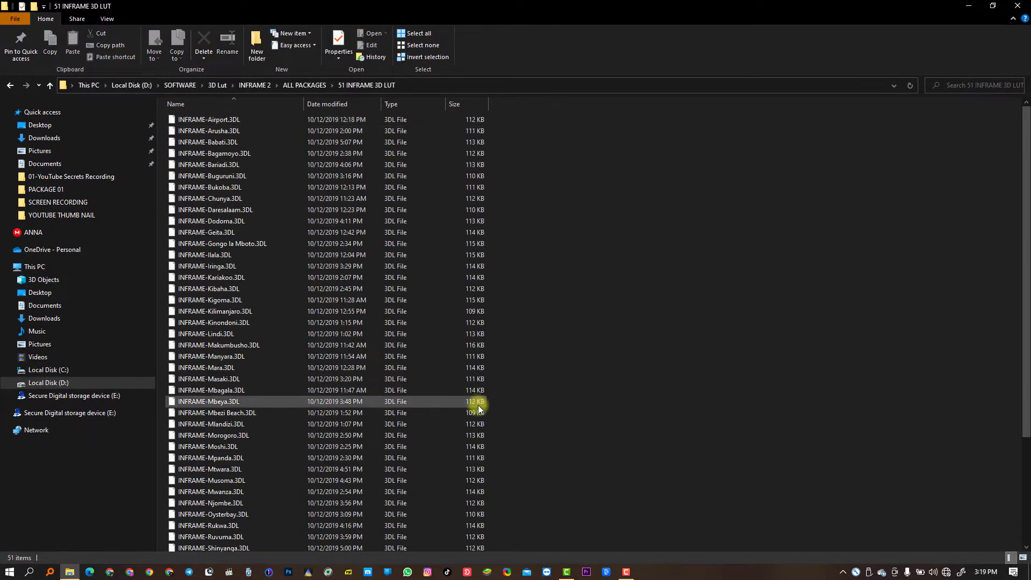
scroll(537, 365, down, 4)
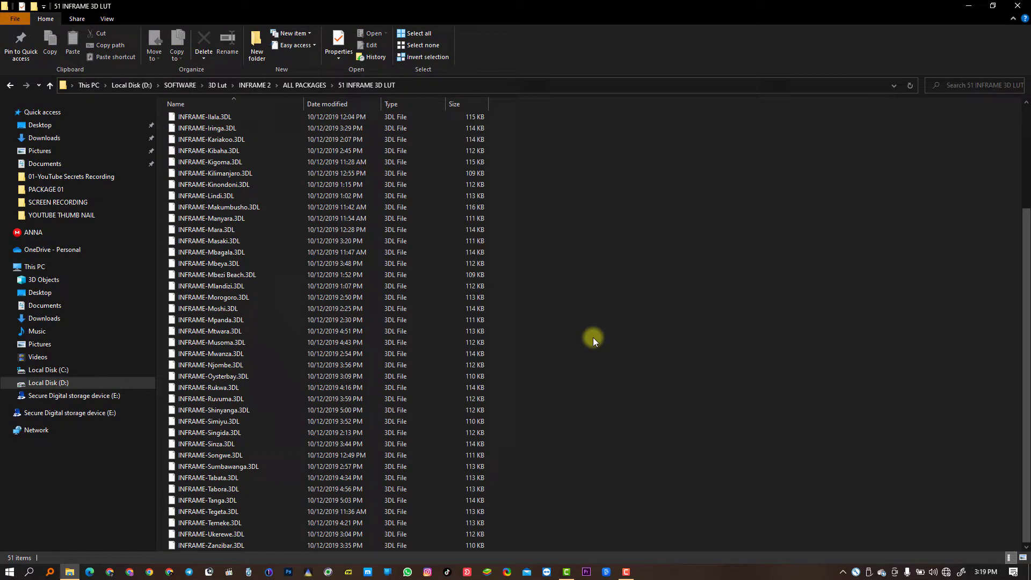
key(ctrl+a)
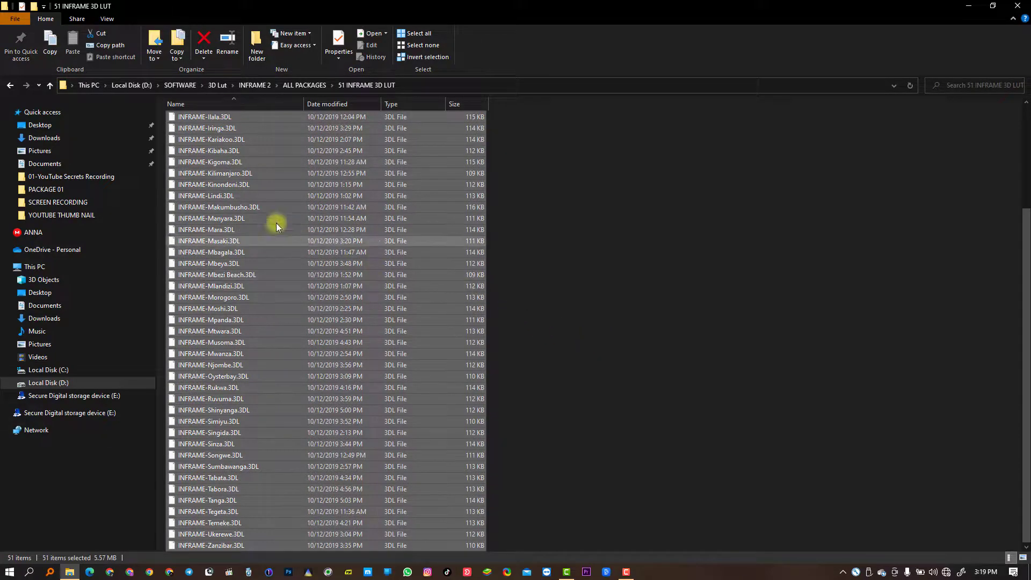
right_click(252, 192)
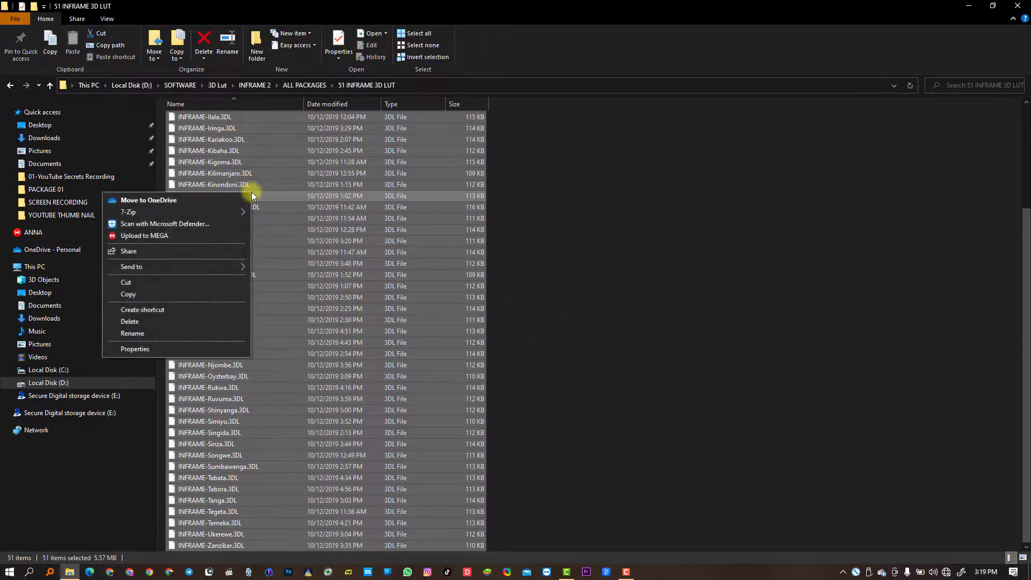
click(145, 295)
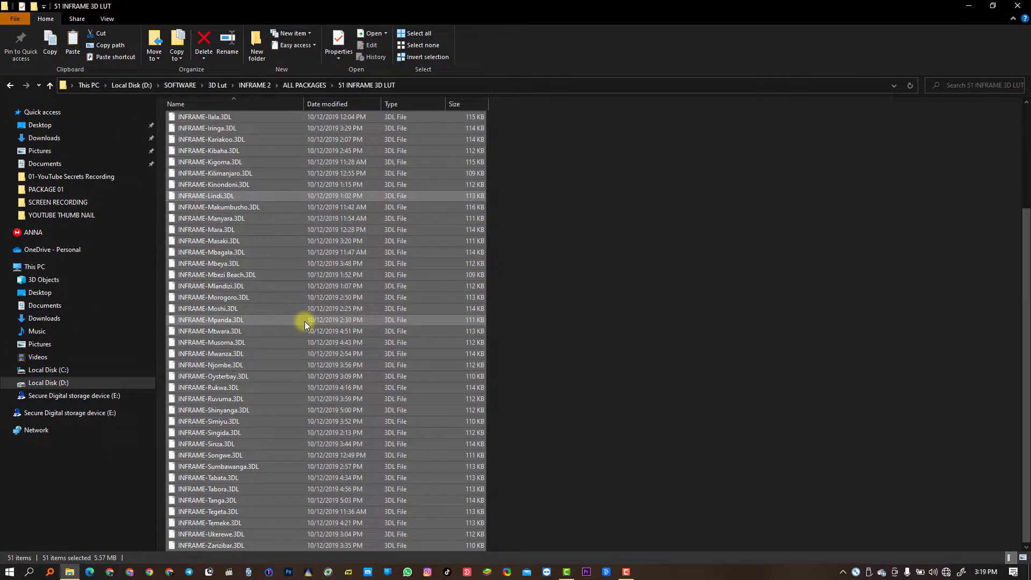
- Go to the Photoshop LUT folder at C:\Program Files\Adobe\Adobe Photoshop 2020\Presets\3DLUTs
click(35, 267)
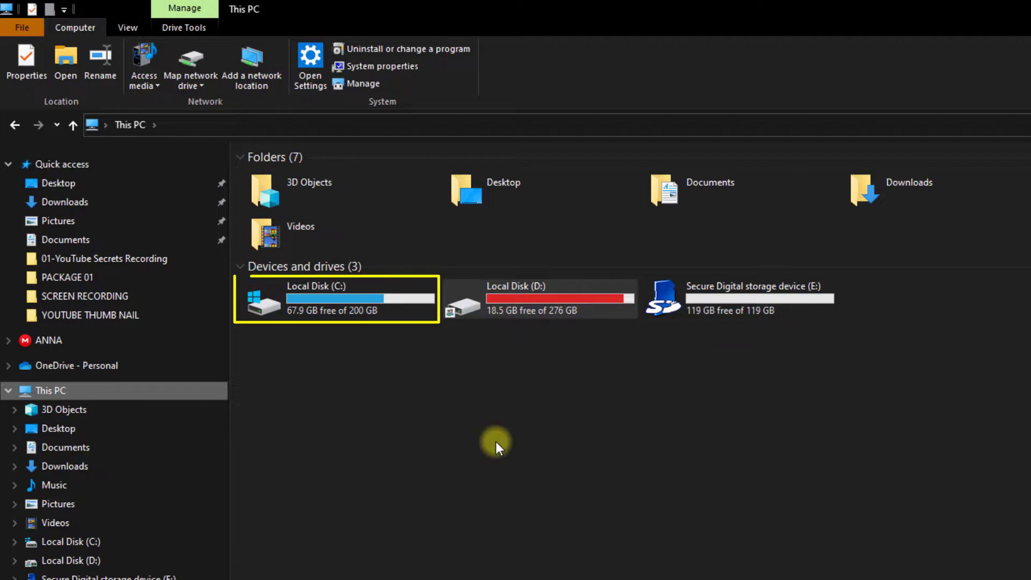
click(312, 299)
double_click(311, 299)
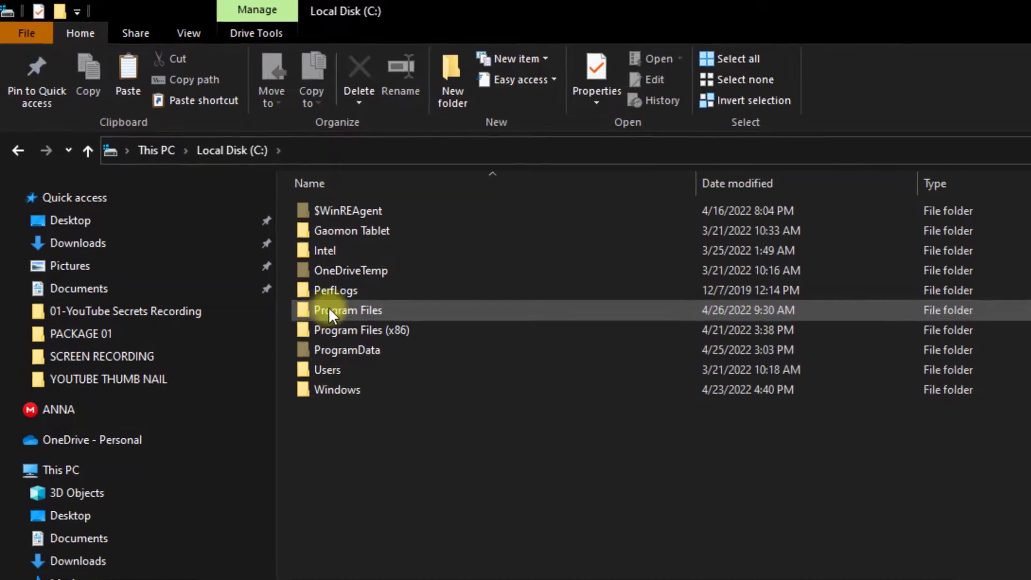
double_click(322, 311)
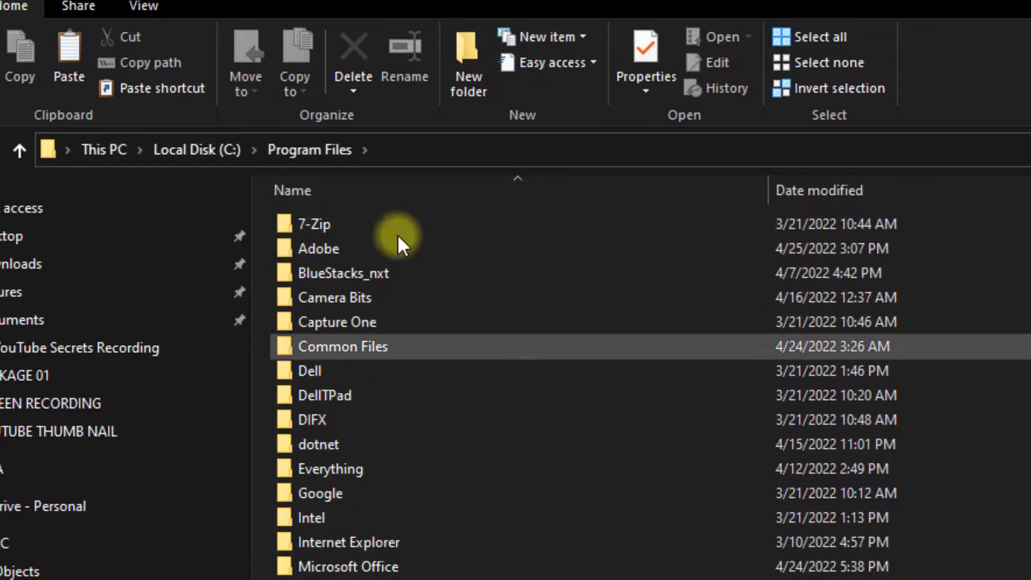
double_click(333, 251)
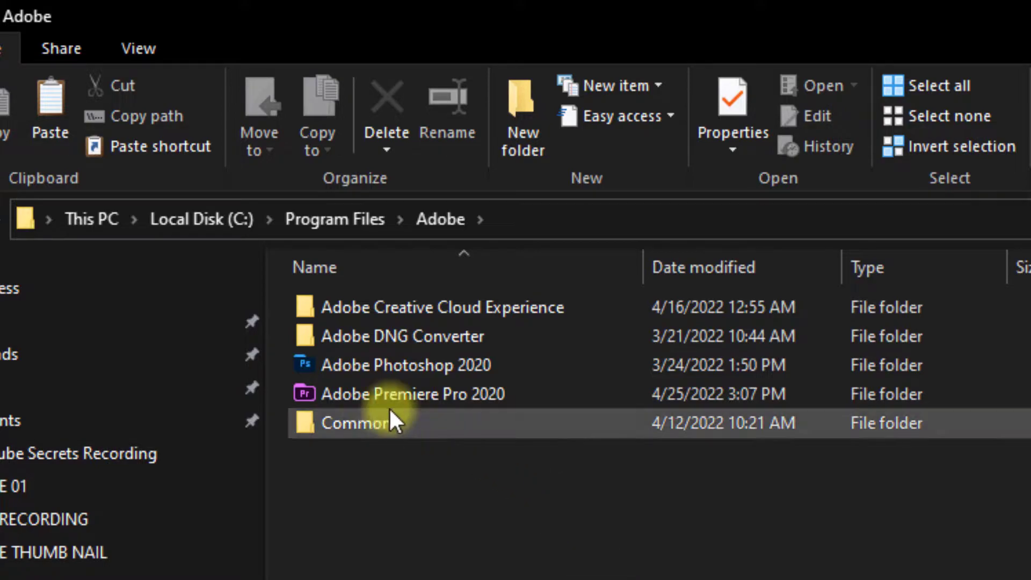
double_click(350, 376)
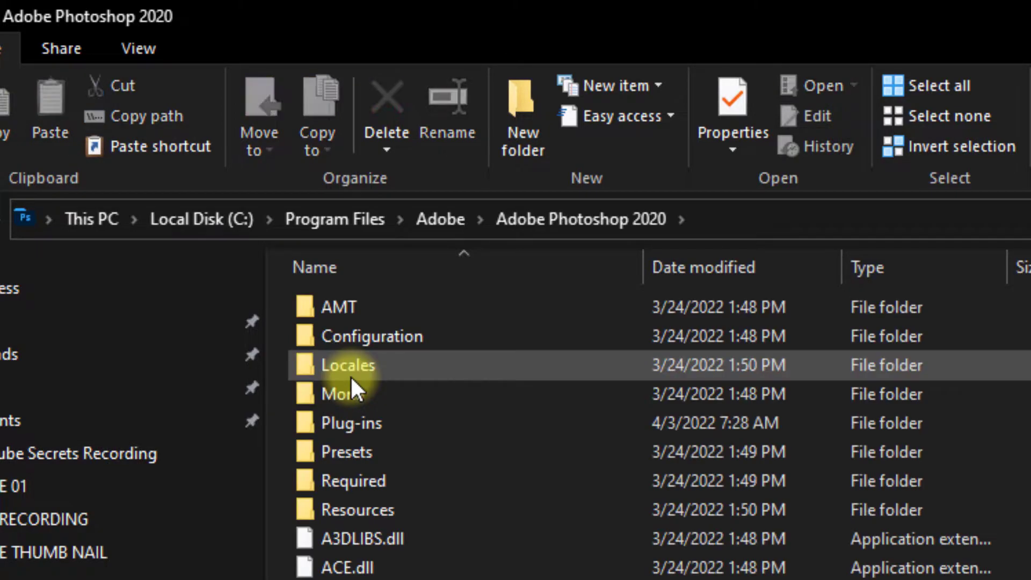
double_click(365, 453)
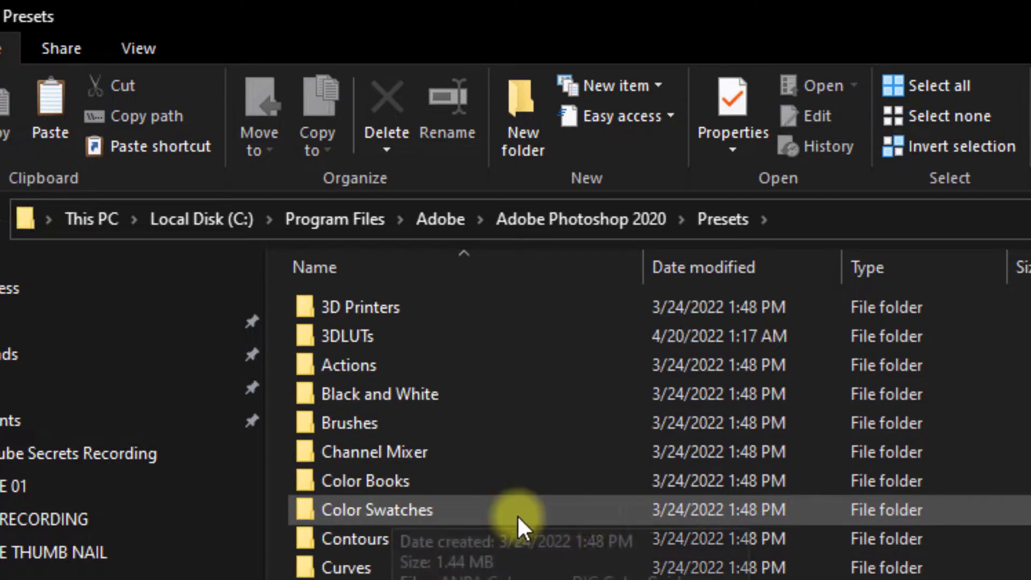
double_click(335, 344)
- Create a new folder named simba inside the 3DLUTs folder
right_click(249, 231)
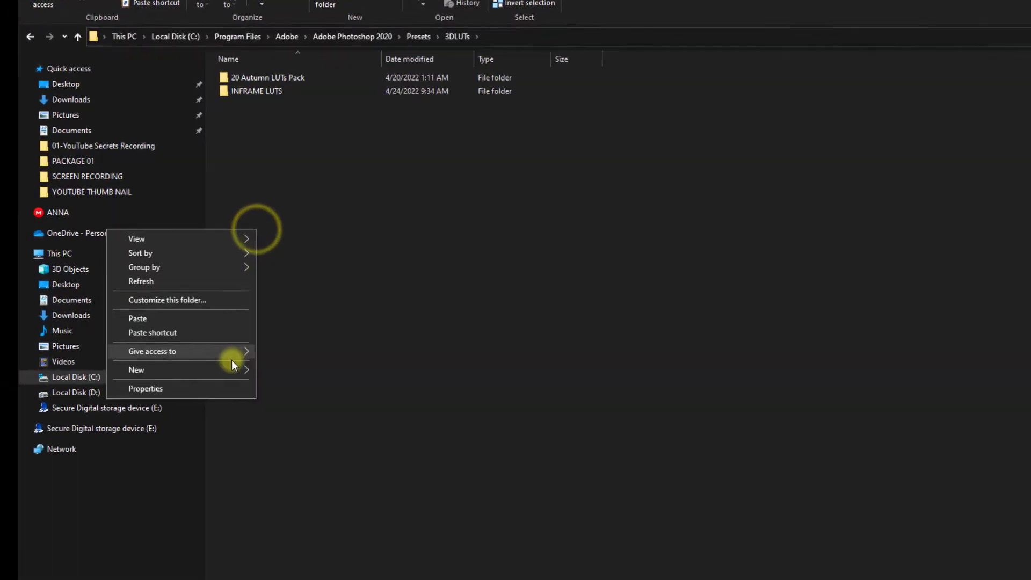
mouse_move(285, 374)
click(347, 375)
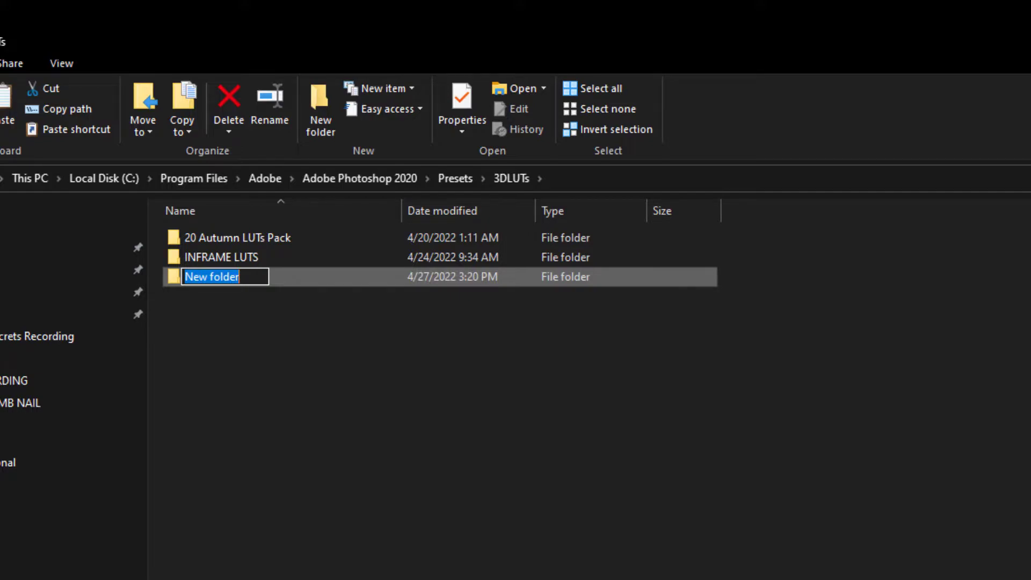
text(simba)
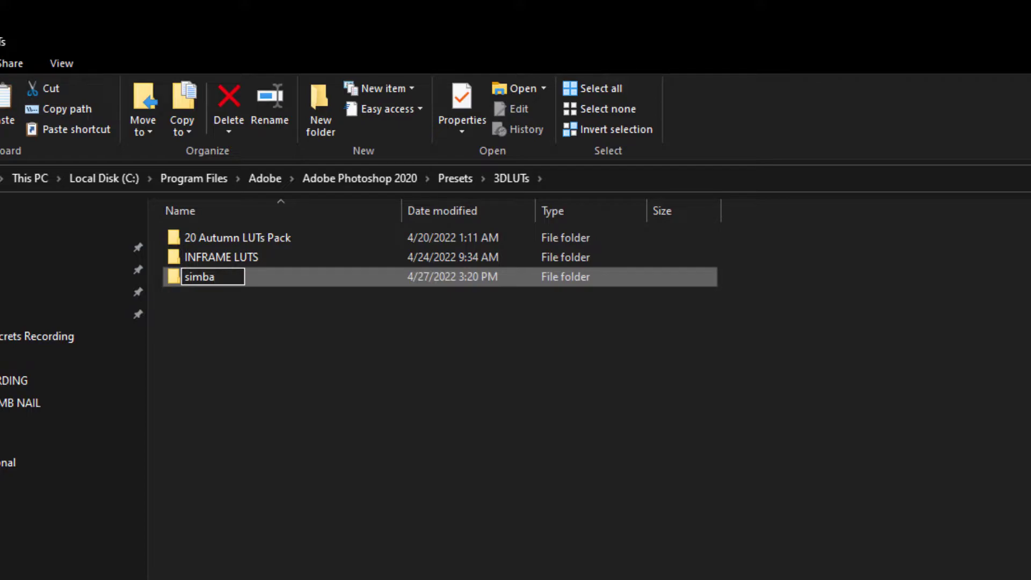
click(270, 276)
- Paste the copied LUT files into the simba folder, granting administrator permission for all current items
double_click(272, 277)
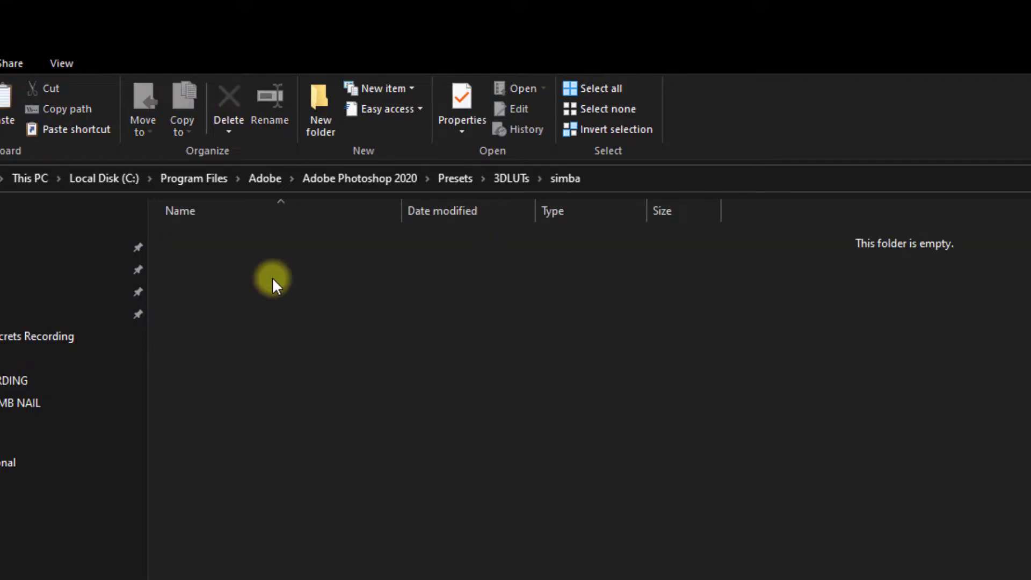
right_click(241, 298)
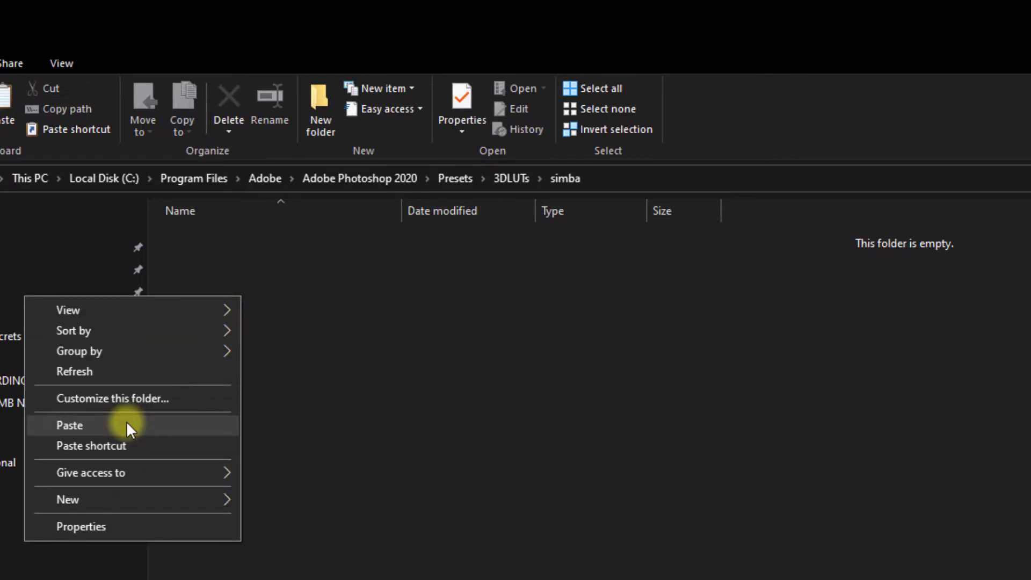
click(128, 425)
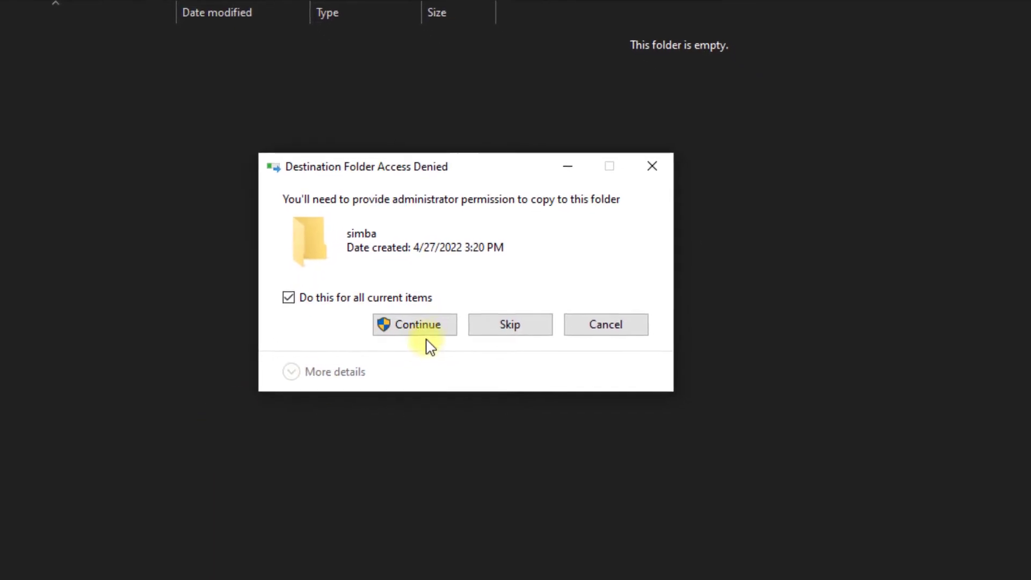
click(435, 329)
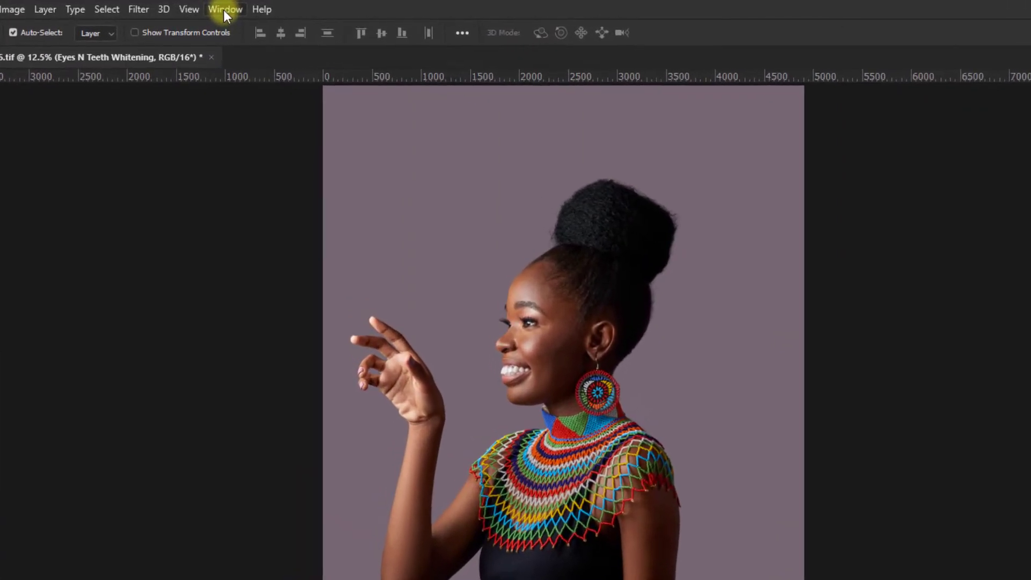
- Switch to Photoshop, show the Properties panel and add a Color Lookup adjustment layer above the Eyes N Teeth Whitening layer
click(206, 6)
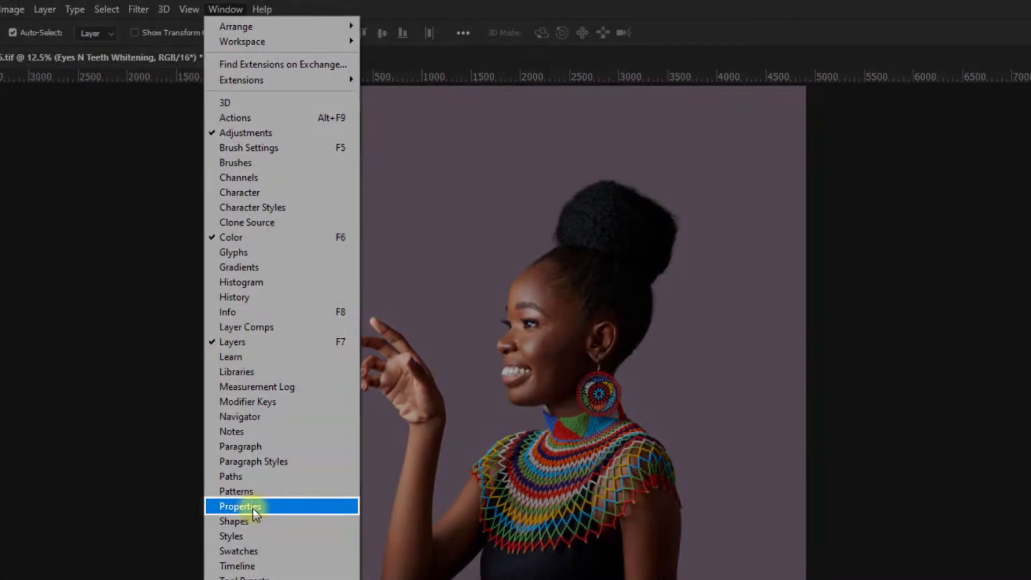
click(253, 508)
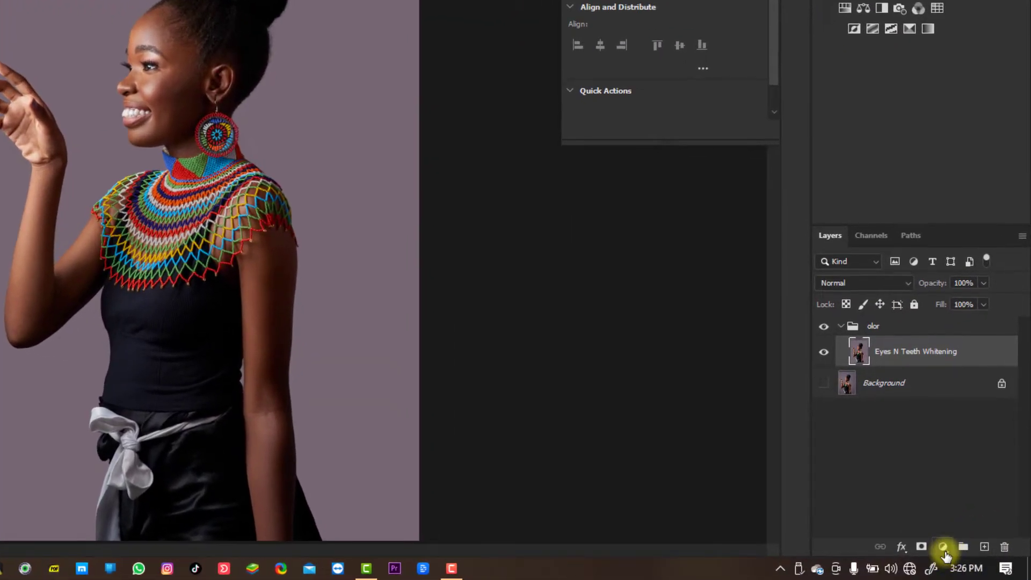
click(943, 547)
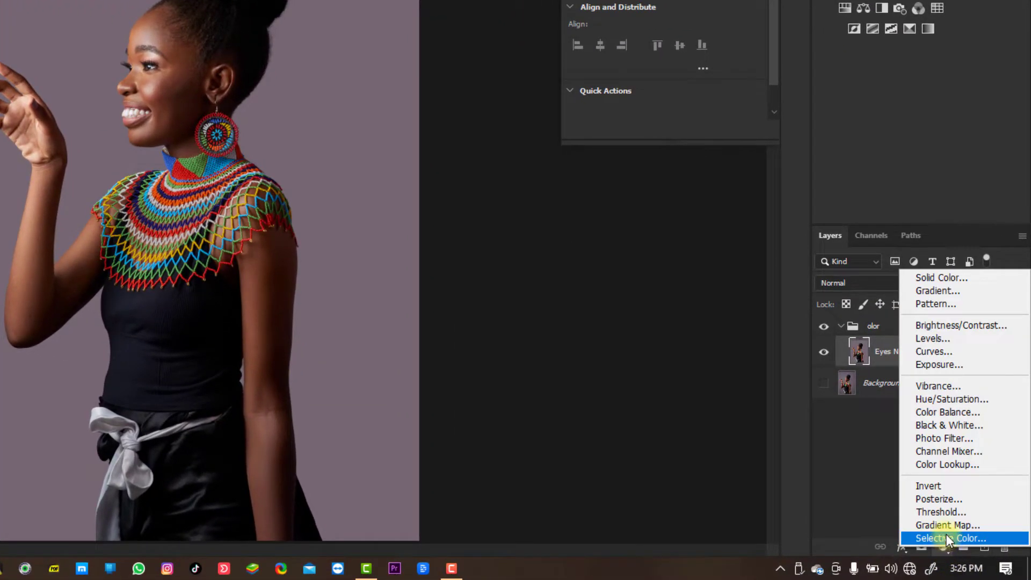
click(942, 466)
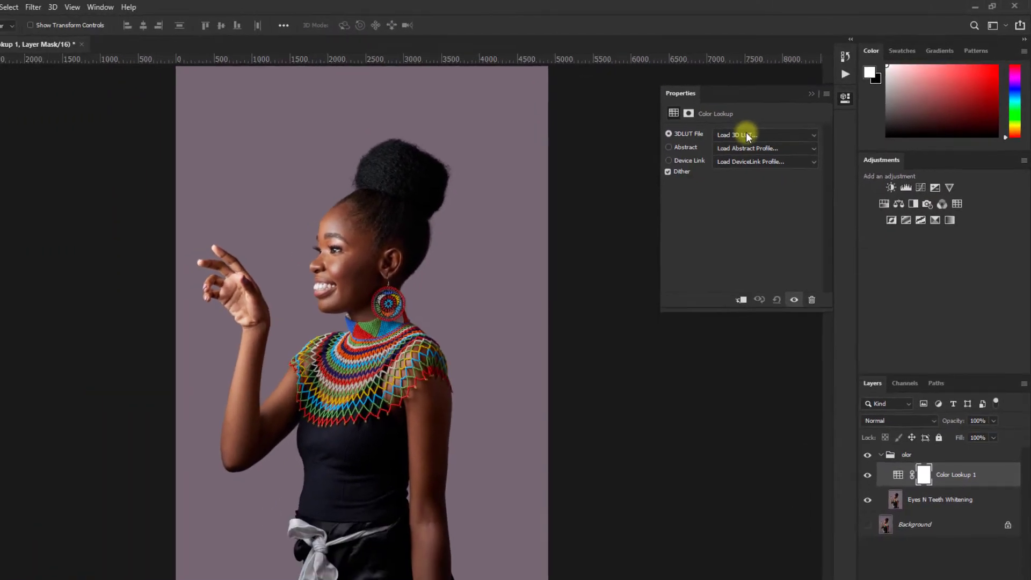
- Load INFRAME-Airport.3DL as the 3DLUT file of the Color Lookup adjustment
click(687, 161)
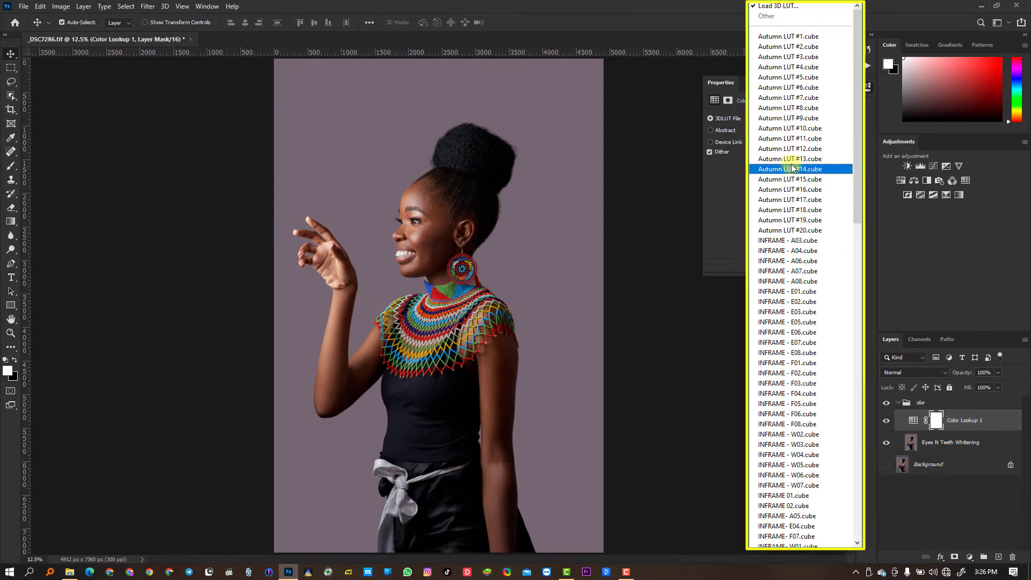
scroll(789, 161, down, 10)
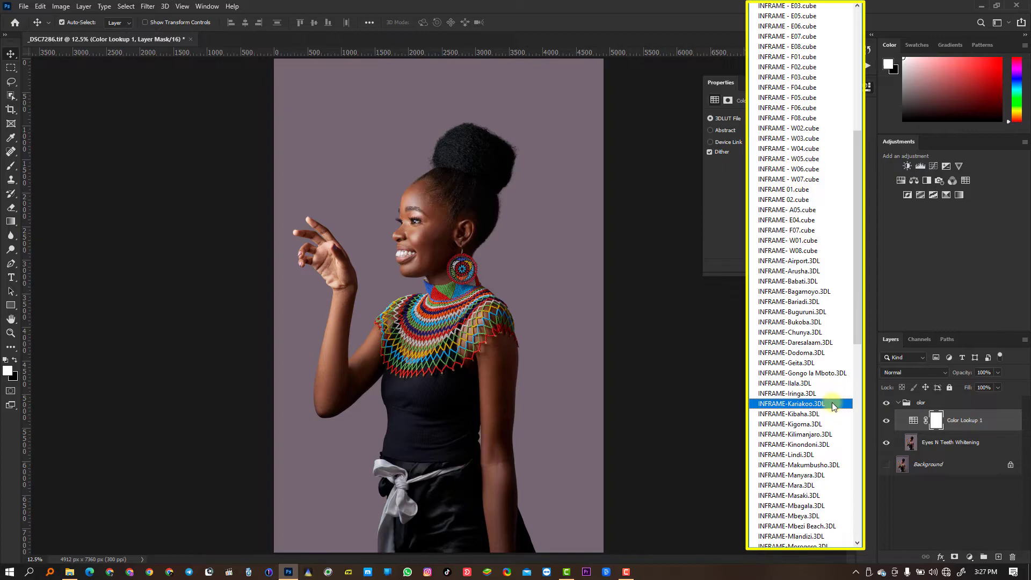
scroll(832, 404, down, 8)
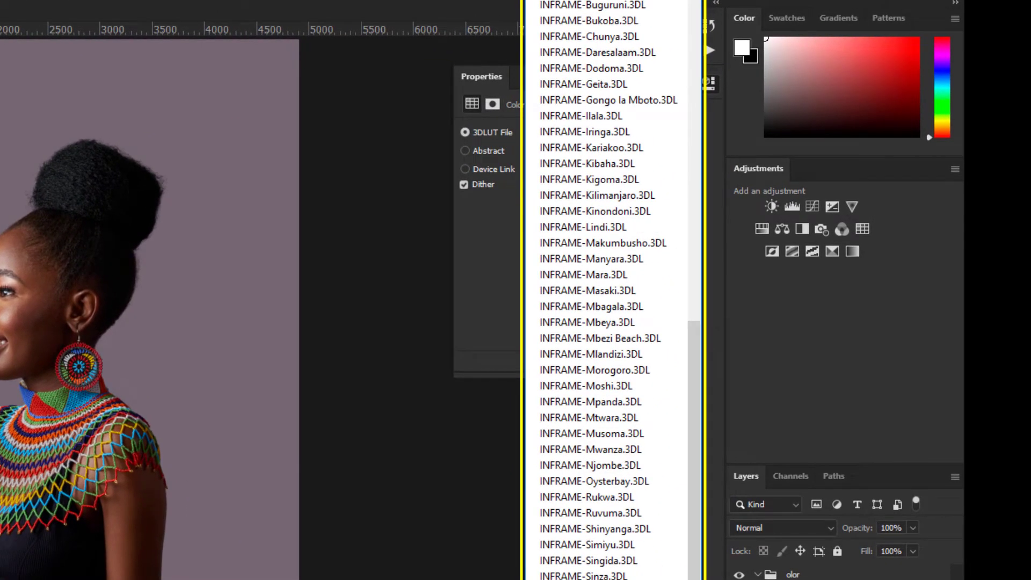
scroll(642, 453, up, 10)
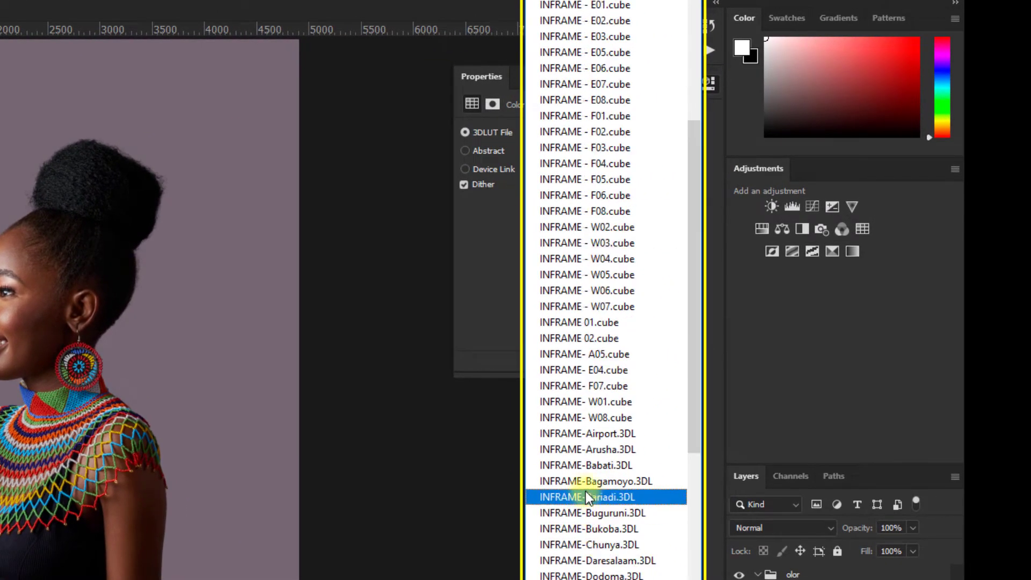
click(633, 433)
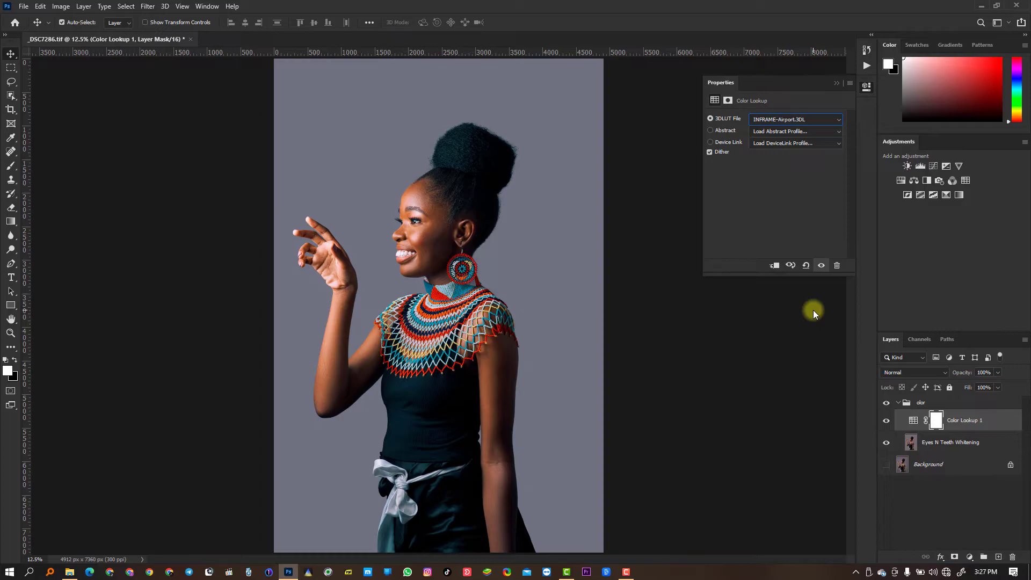
- Preview the successive INFRAME LUTs on the portrait one by one, up to INFRAME-Bukoba.3DL
key(Down)
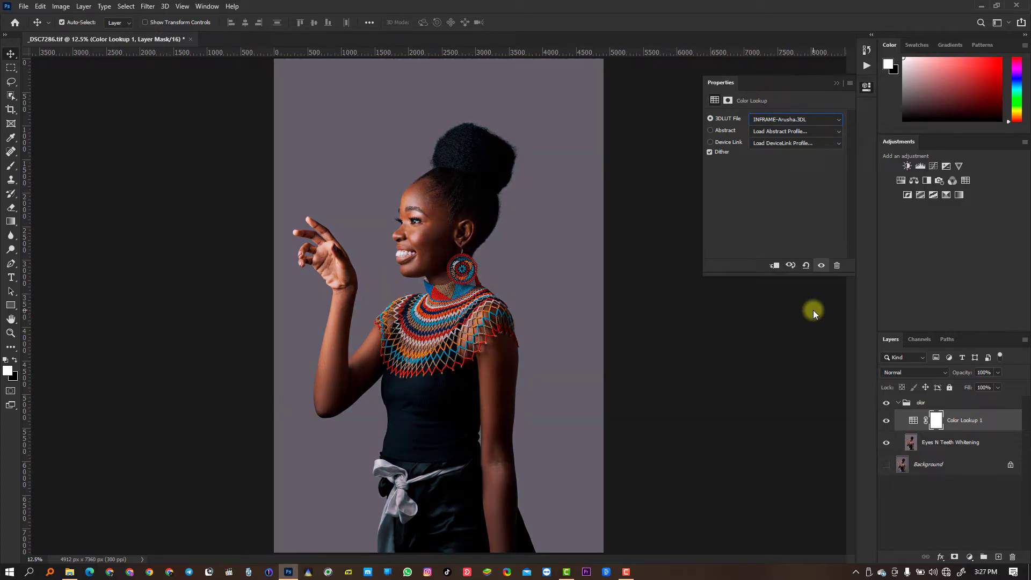
key(Down)
key(Down)
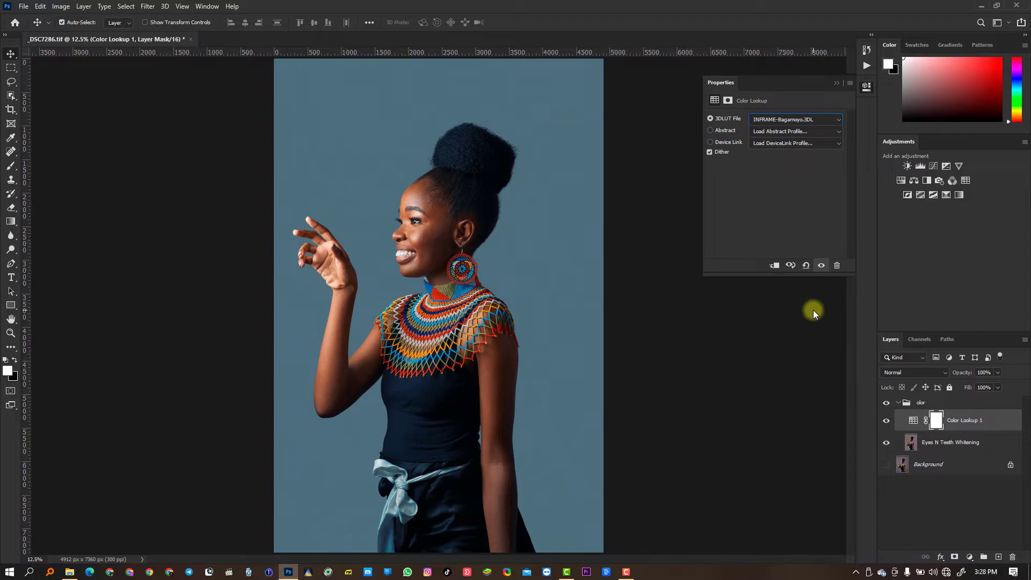
key(Down)
key(Down)
key(Down)
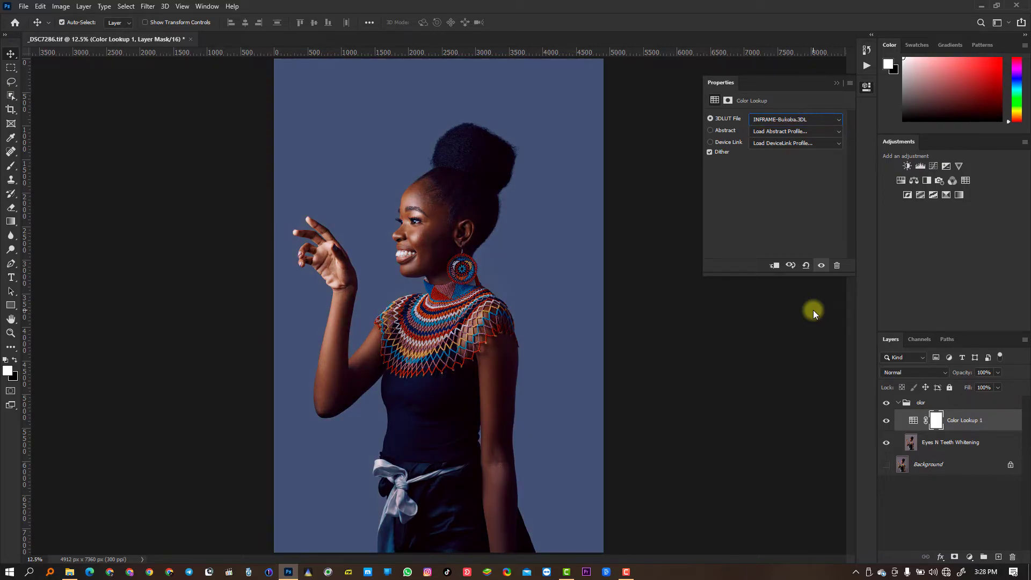
- Step the Color Lookup adjustment through the next INFRAME LUTs, previewing each on the portrait from INFRAME-Chunya.3DL to INFRAME-Kigoma.3DL
key(Down)
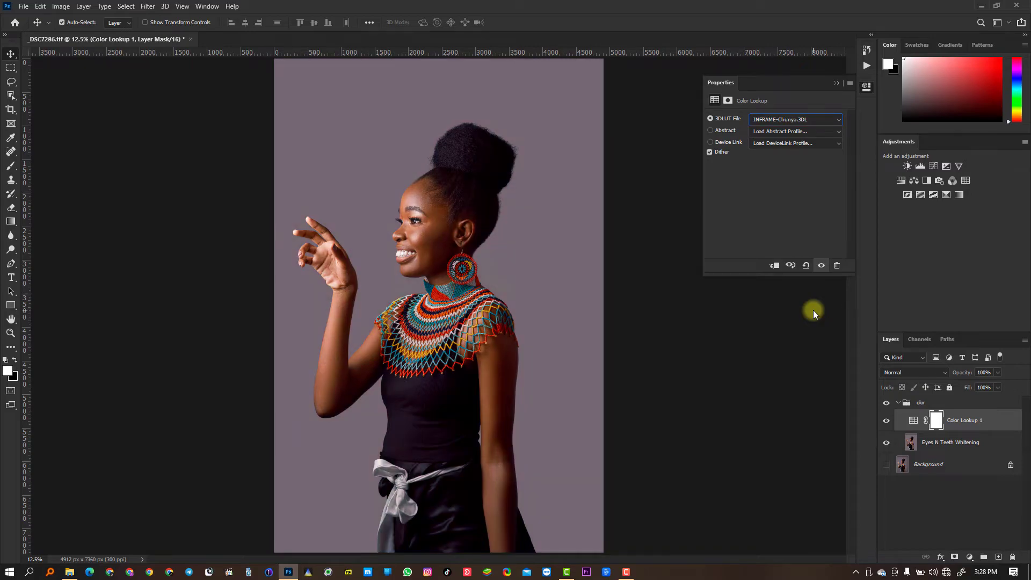
key(Down)
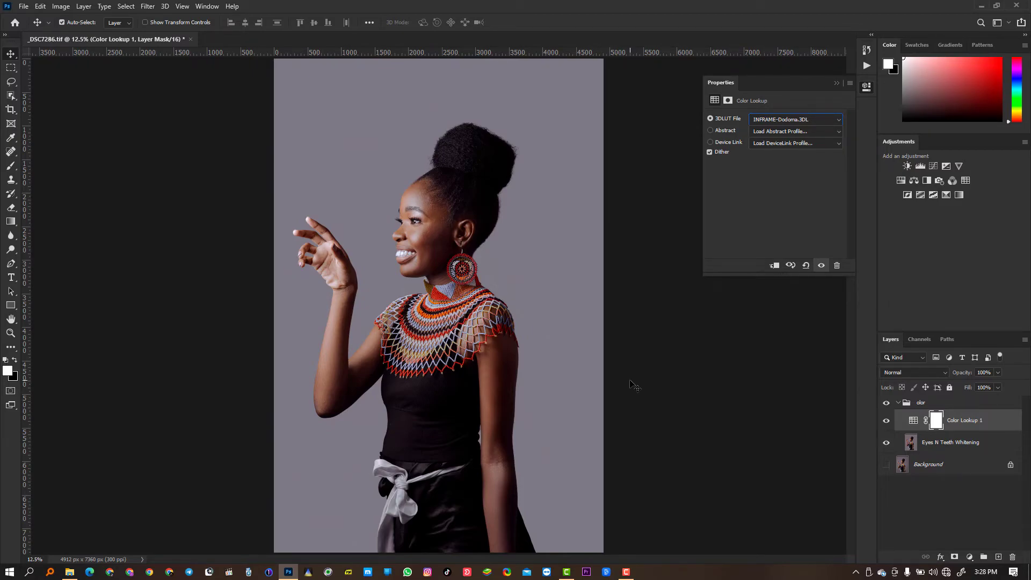
key(Down)
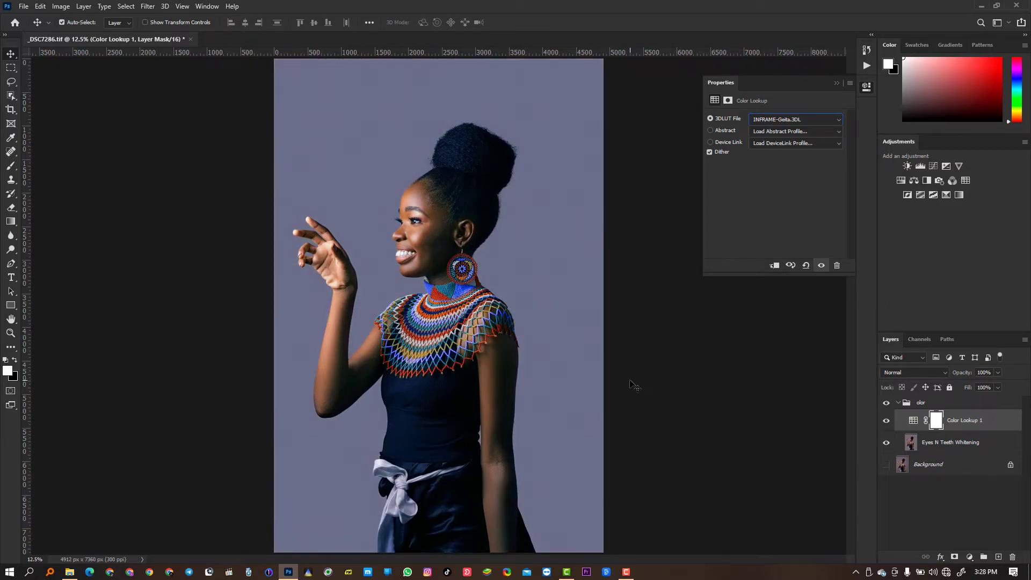
key(Down)
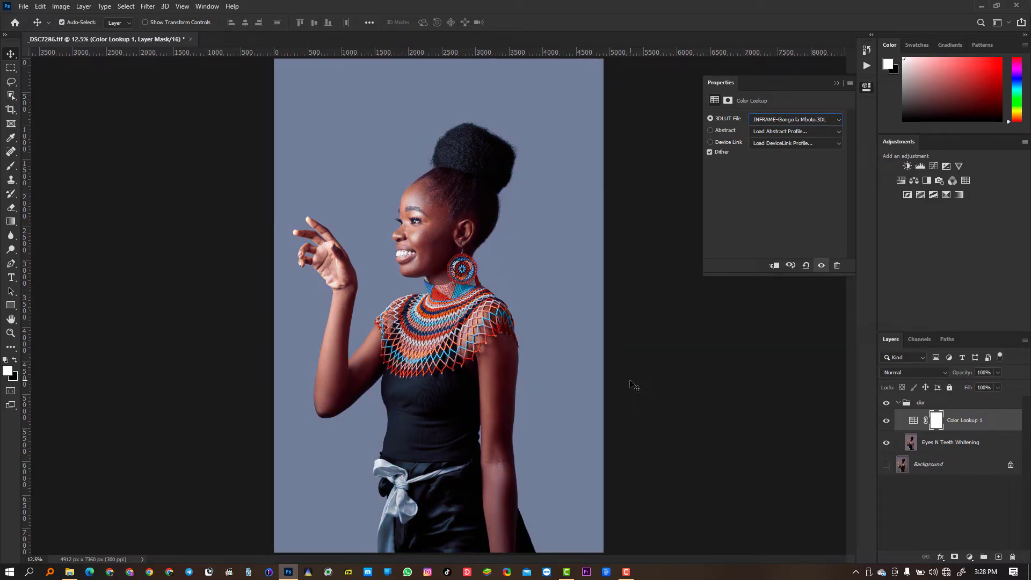
key(Down)
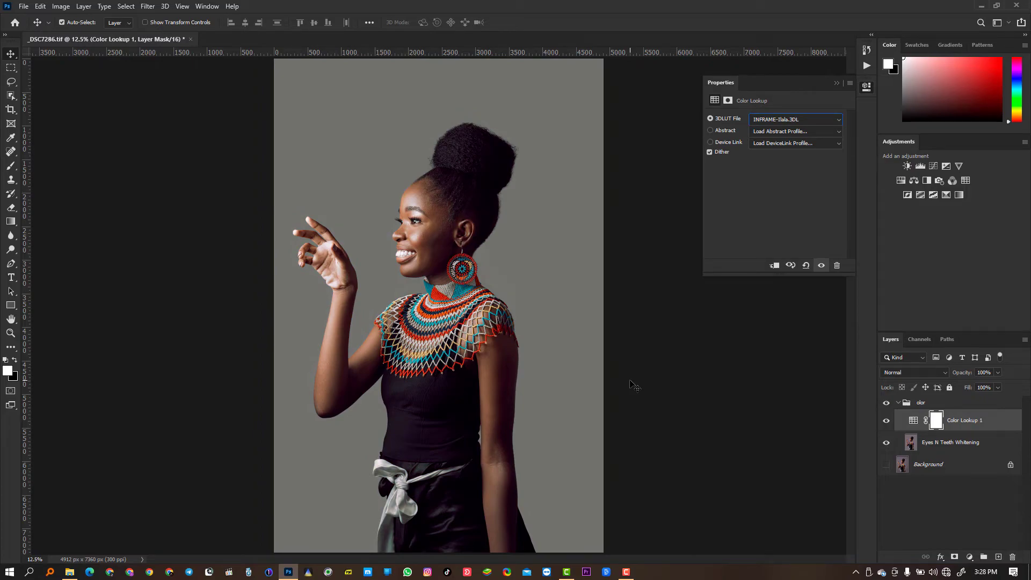
key(Down)
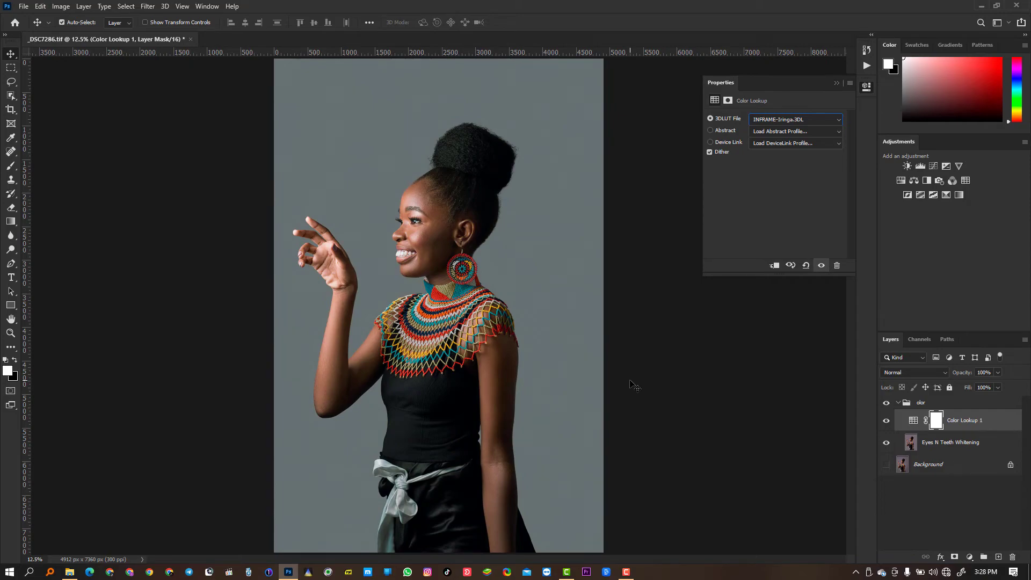
key(Down)
key(Down)
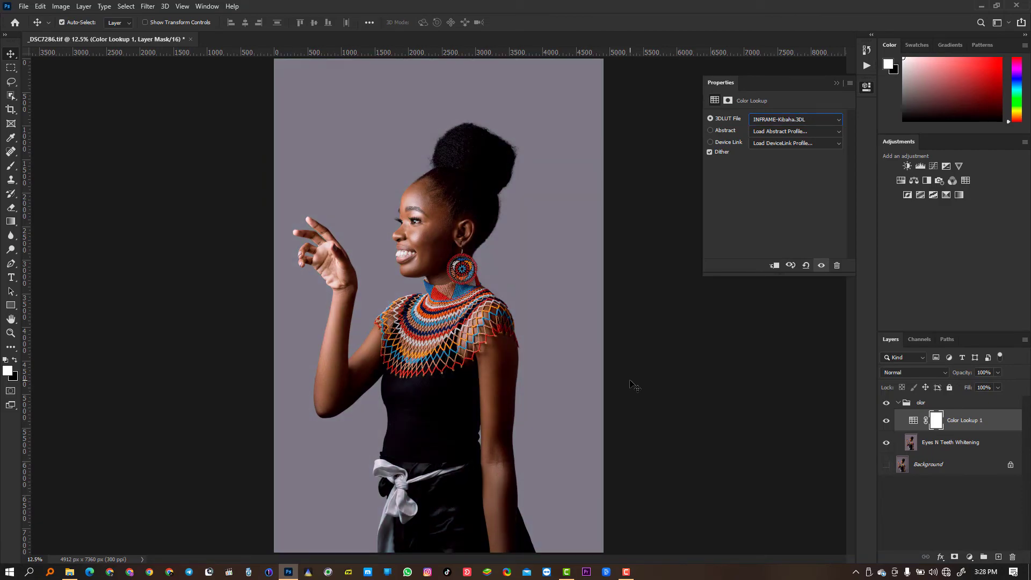
key(Down)
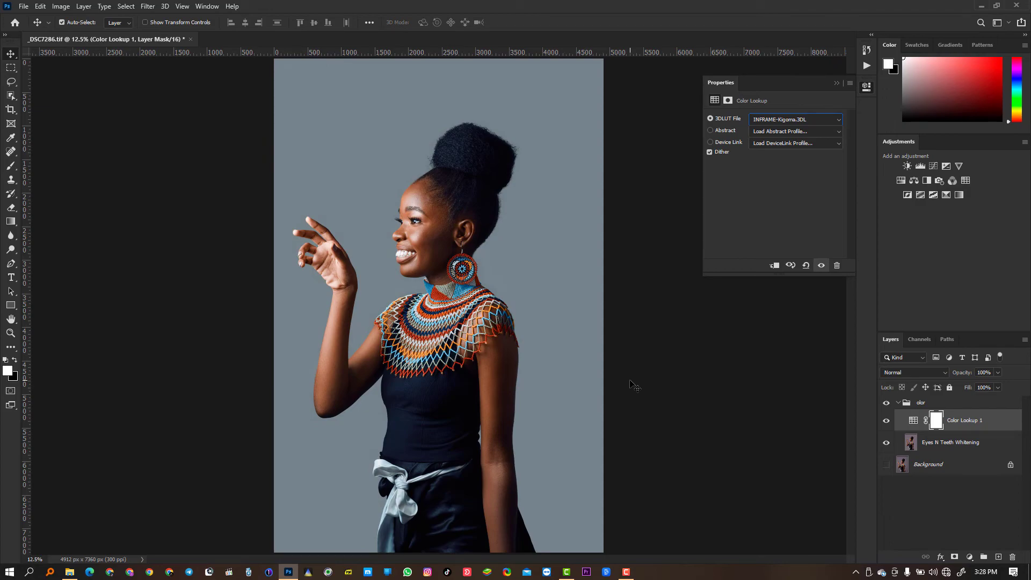